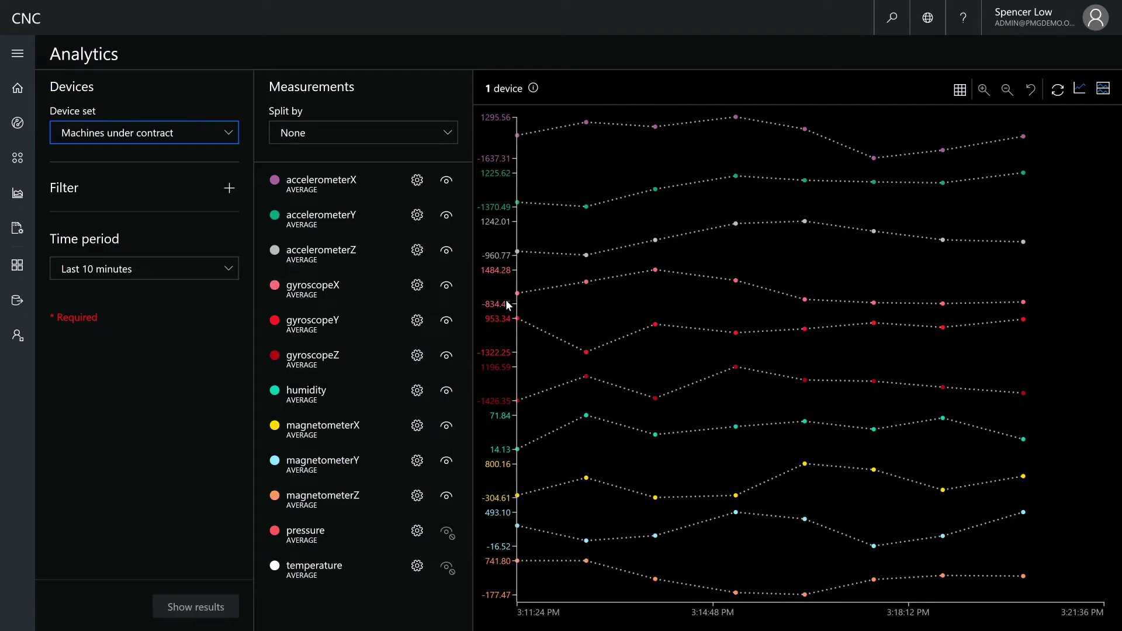
Chart the 'Machines in Seattle' device set, then open the top temperature threshold alert.
click(199, 134)
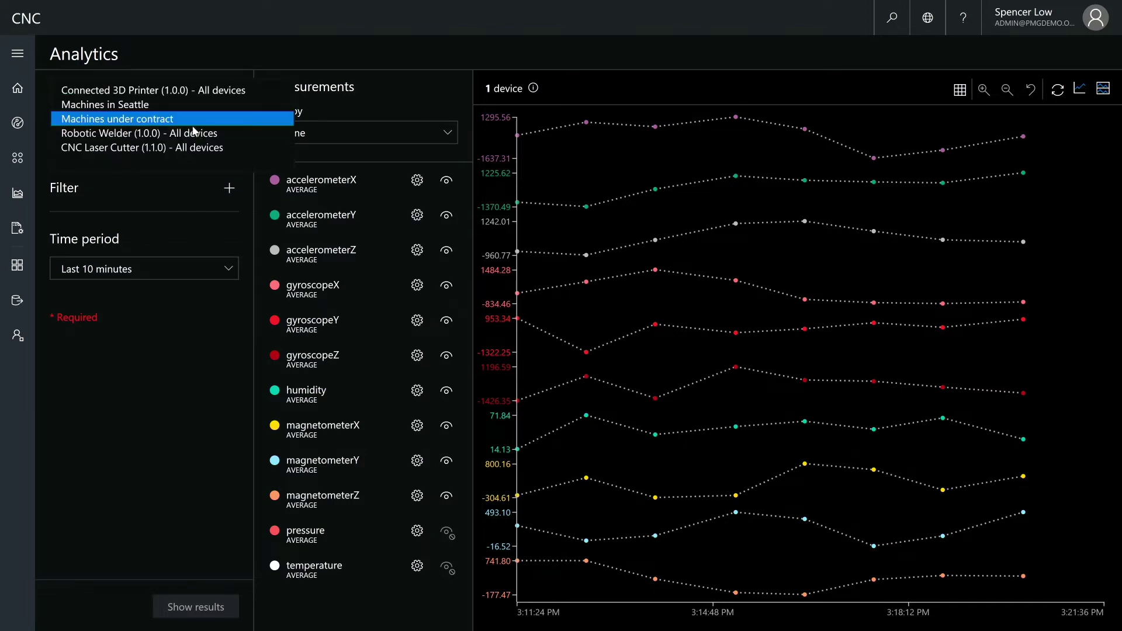
click(184, 107)
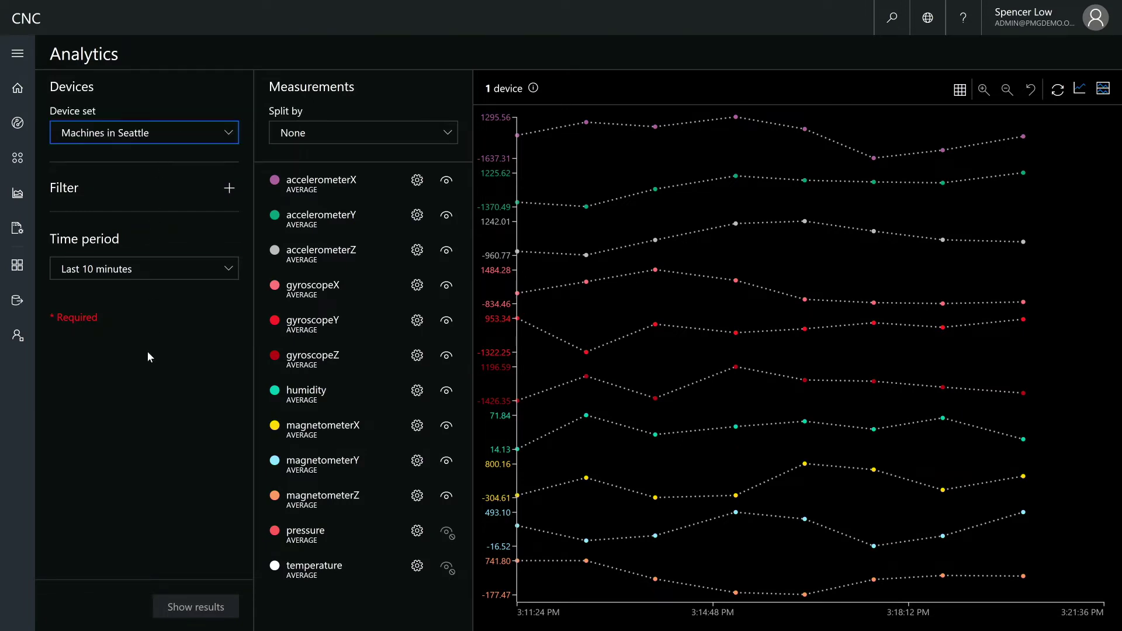
click(171, 607)
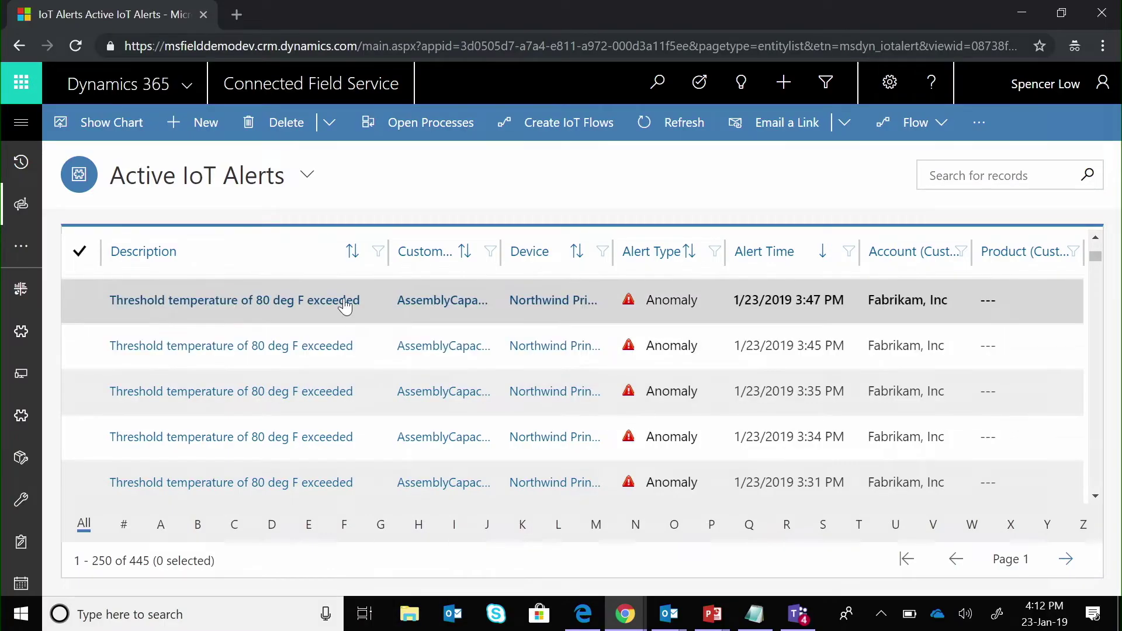
click(331, 300)
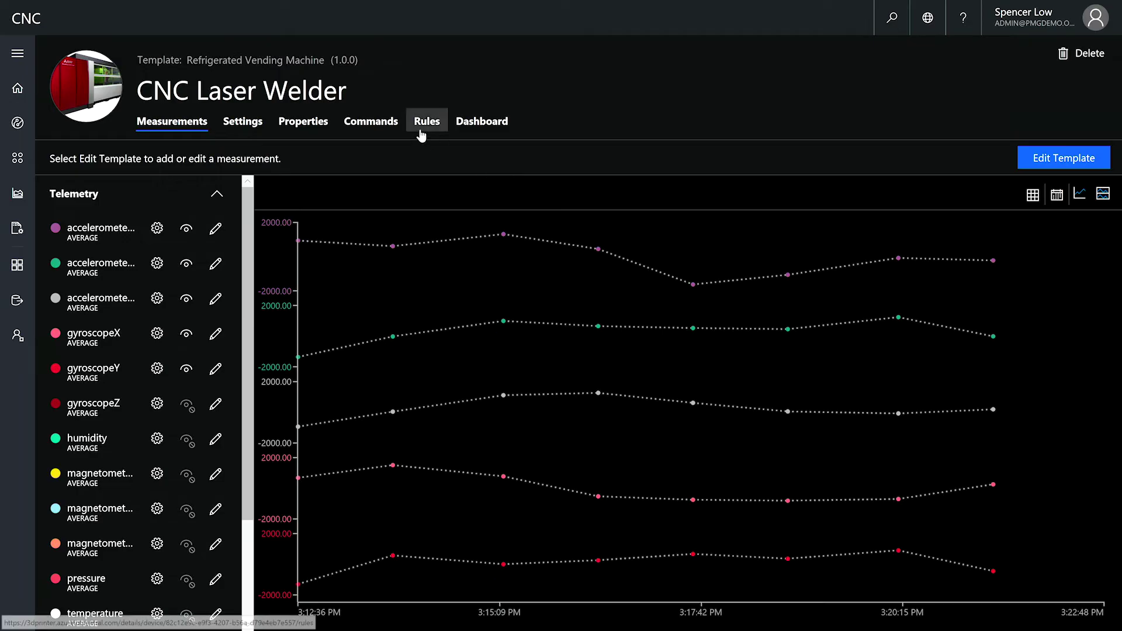
Open the 'High temperature alert' rule from the CNC Laser Welder's Rules list.
click(422, 124)
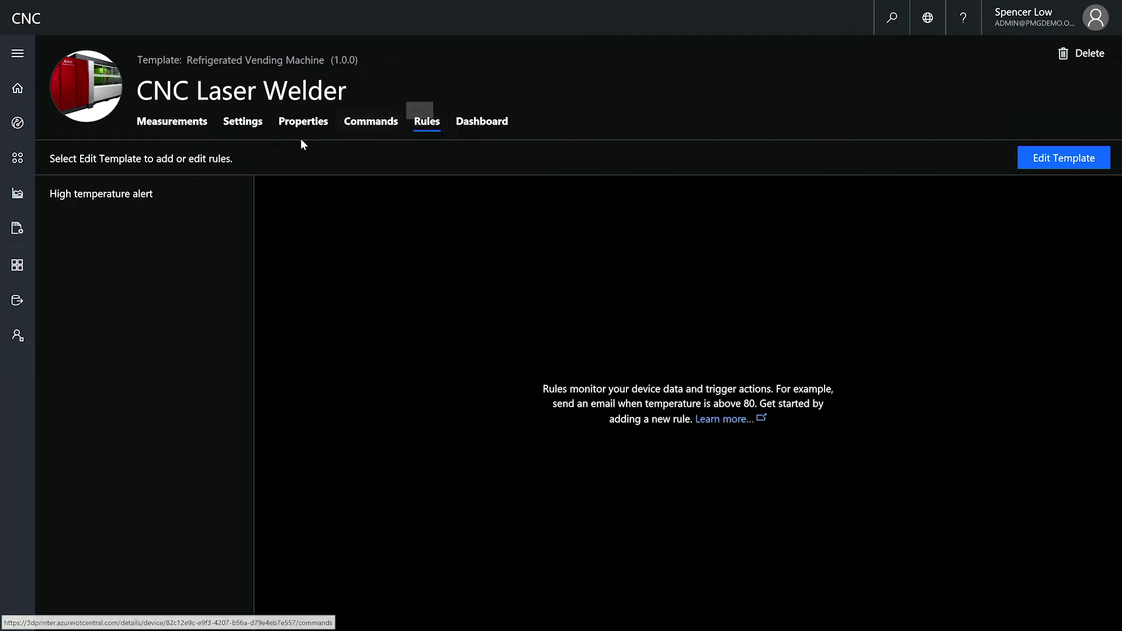
click(136, 200)
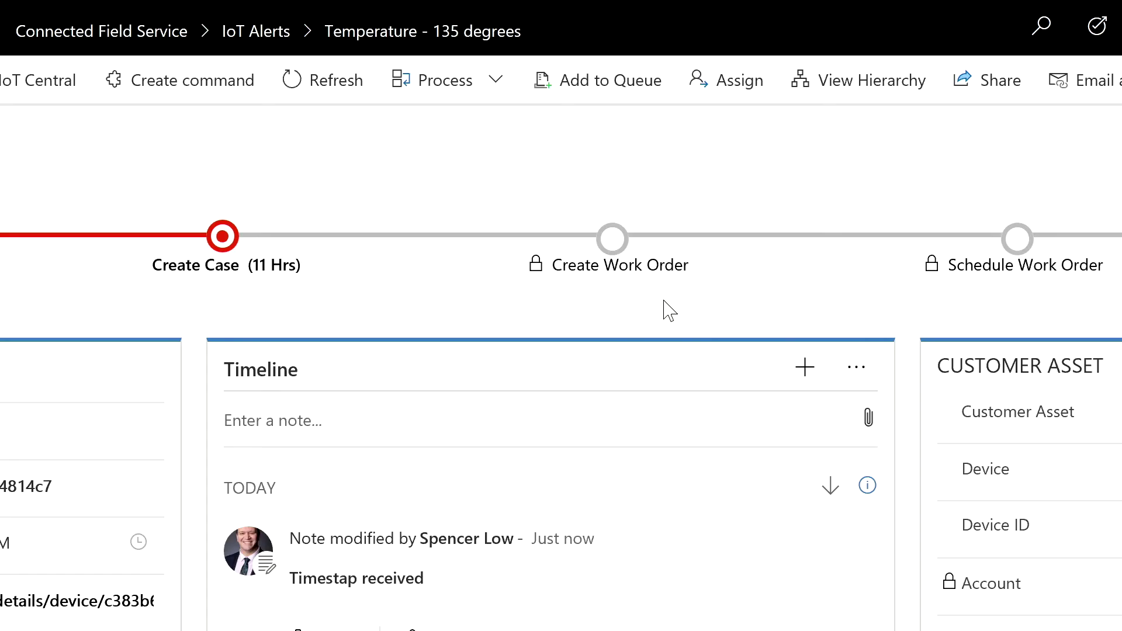
Expand the Create Work Order stage to show service account, priority and work order type.
click(613, 239)
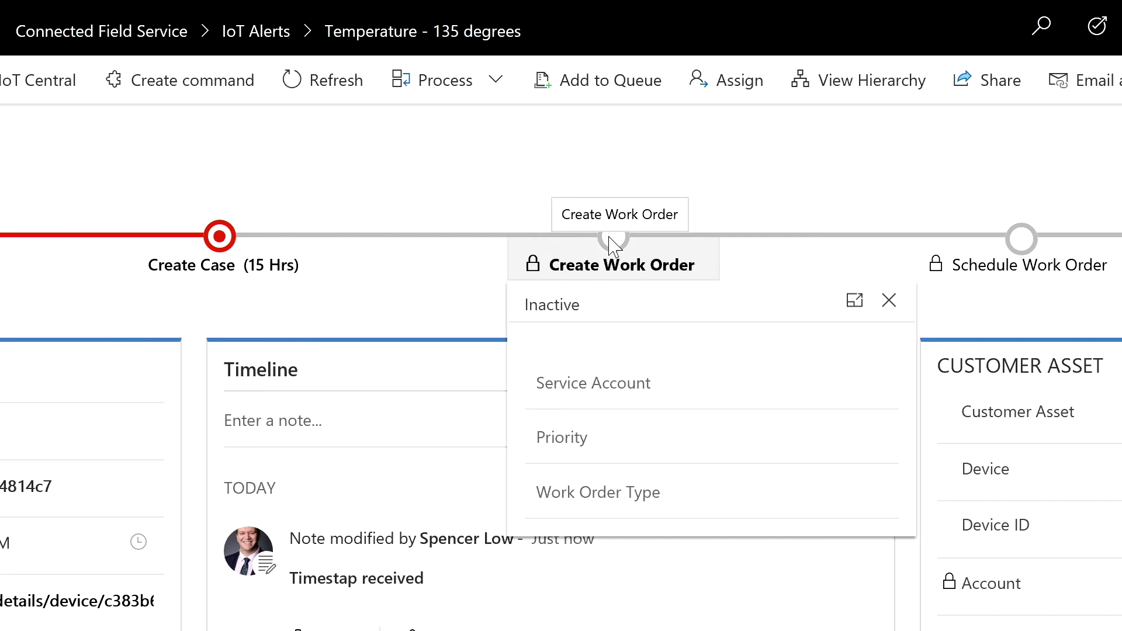